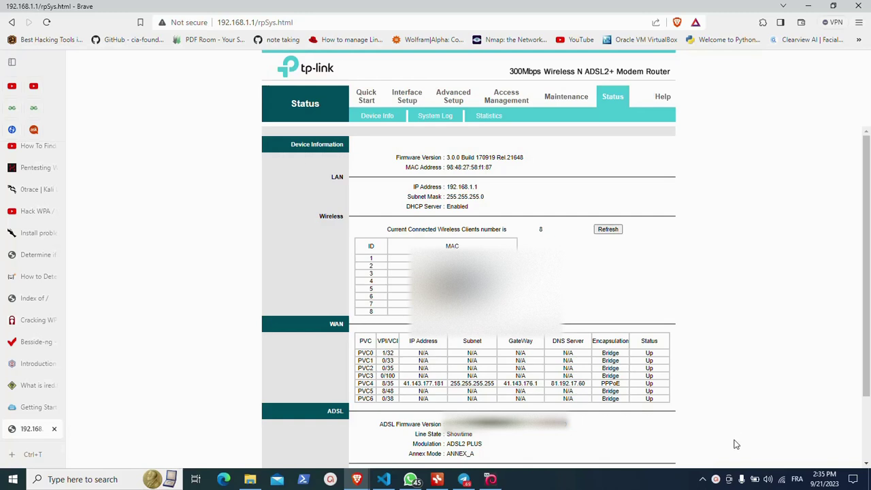
# - Reopen the IP Subnet Calculator with IP 198.168.1.1 and subnet 255.255.255.0 /24 entered
pyautogui.click(719, 480)
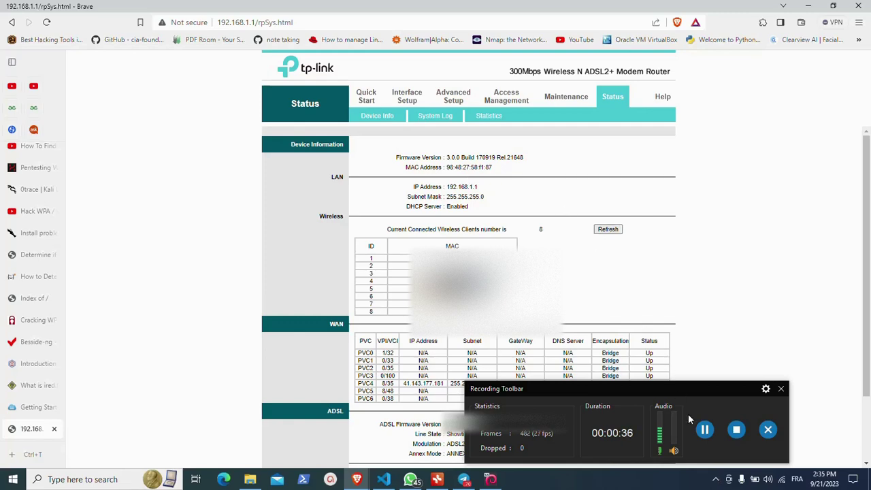
pyautogui.hotkey('ctrl', 'shift', 't')
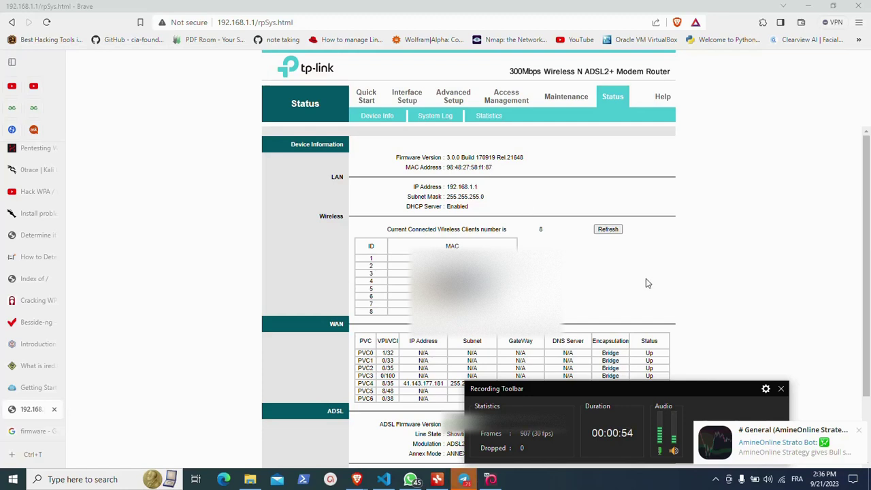
pyautogui.moveTo(705, 430)
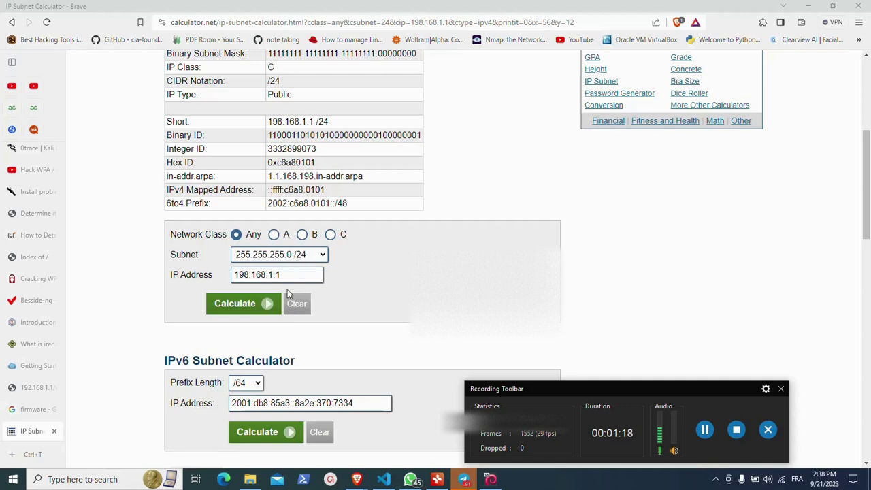
pyautogui.moveTo(284, 276); pyautogui.dragTo(232, 278)
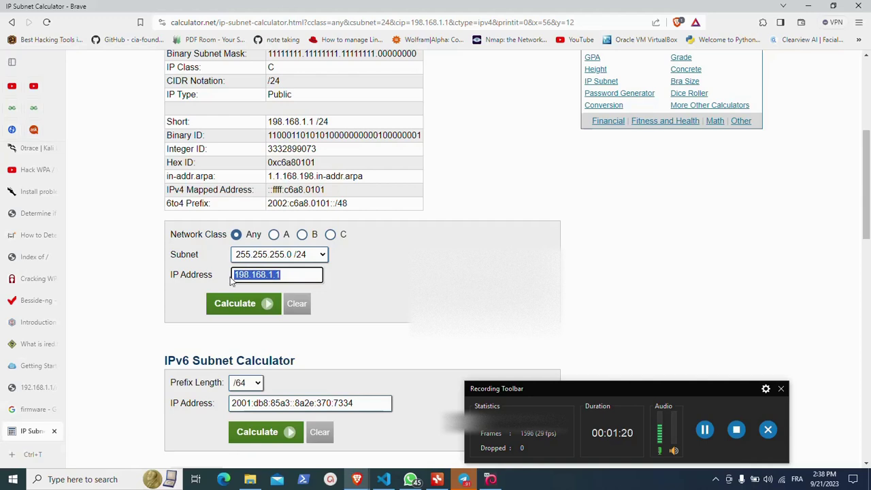
# - Calculate the 198.168.1.1 /24 subnet and highlight the network address 198.168.1.0
pyautogui.click(255, 310)
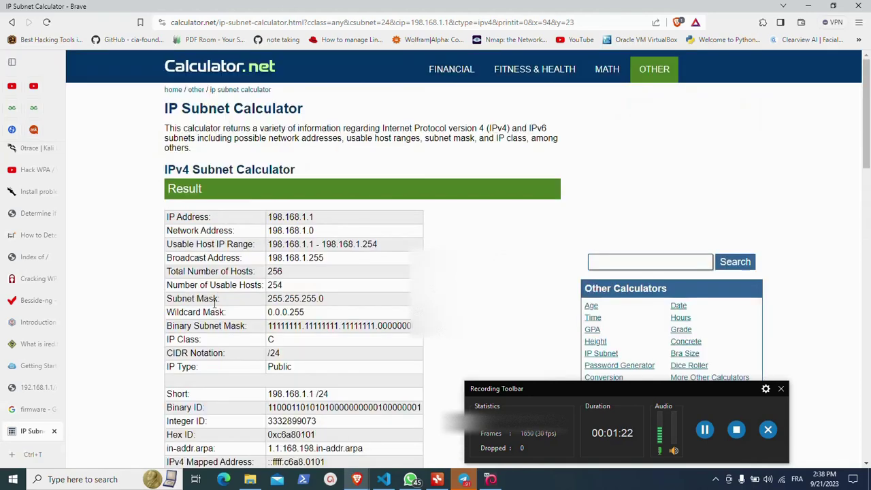
pyautogui.scroll(-1, 321, 274)
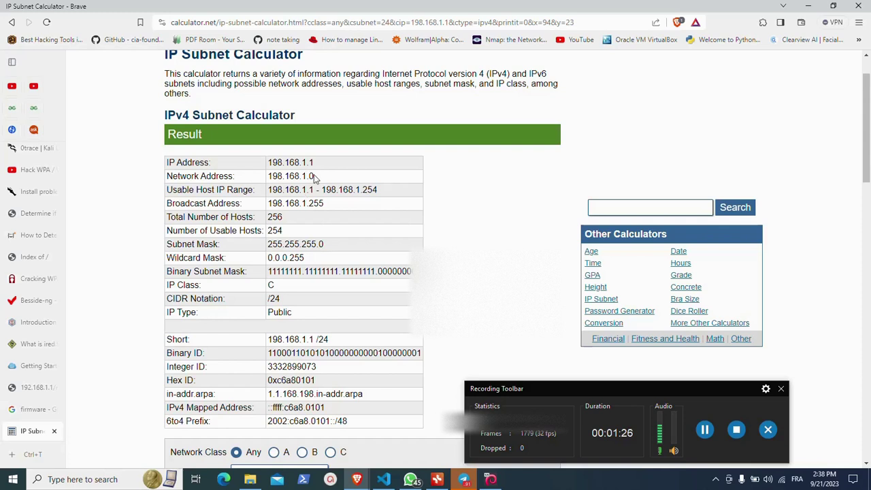
pyautogui.moveTo(314, 177); pyautogui.dragTo(268, 177)
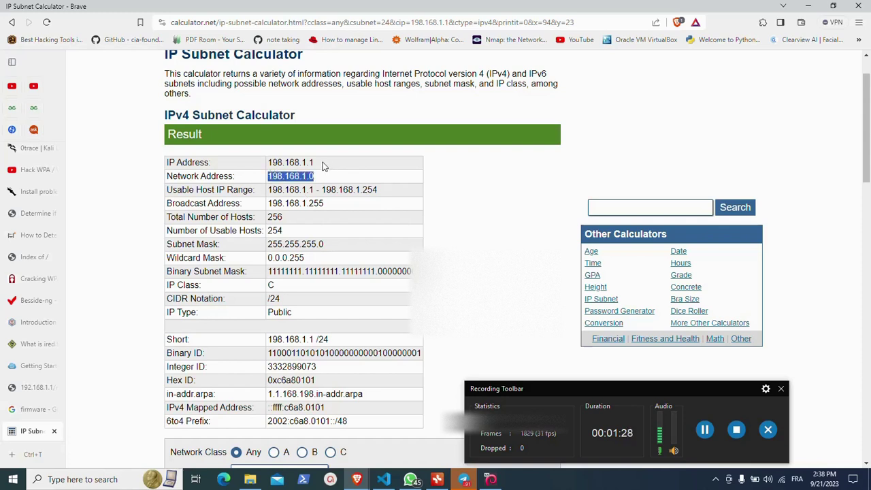
pyautogui.moveTo(324, 166); pyautogui.dragTo(272, 163)
pyautogui.moveTo(324, 179); pyautogui.dragTo(266, 180)
pyautogui.click(311, 189)
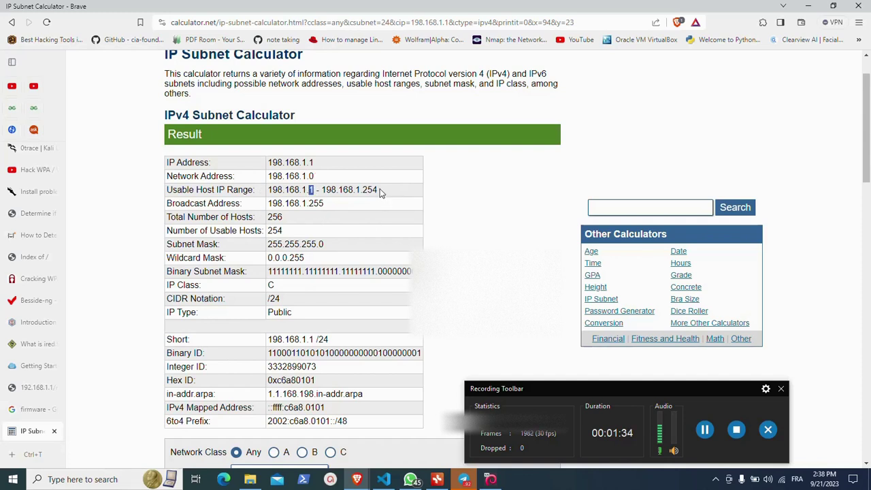
# - Highlight the usable range end 254, broadcast 198.168.1.255, 256 total hosts and 254 usable hosts
pyautogui.moveTo(380, 188); pyautogui.dragTo(362, 190)
pyautogui.click(711, 432)
pyautogui.moveTo(325, 203); pyautogui.dragTo(269, 203)
pyautogui.moveTo(324, 203); pyautogui.dragTo(283, 203)
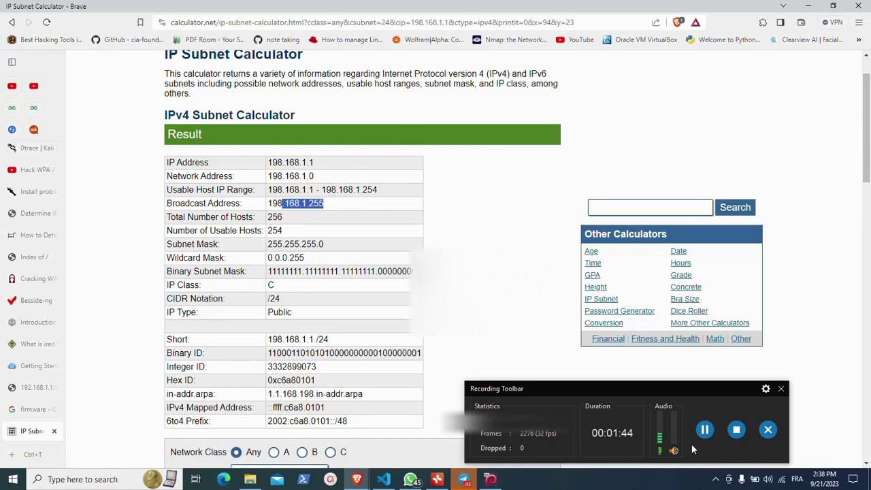
pyautogui.click(711, 433)
pyautogui.moveTo(283, 222); pyautogui.dragTo(259, 222)
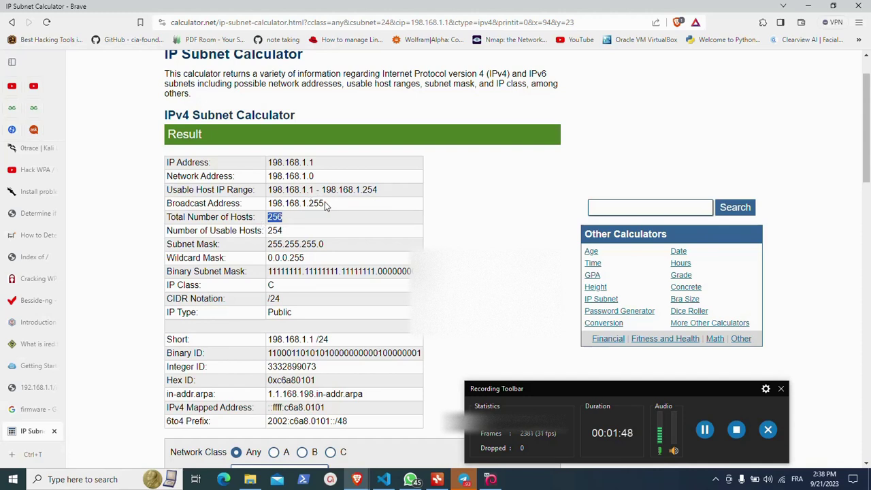
pyautogui.moveTo(326, 204); pyautogui.dragTo(264, 206)
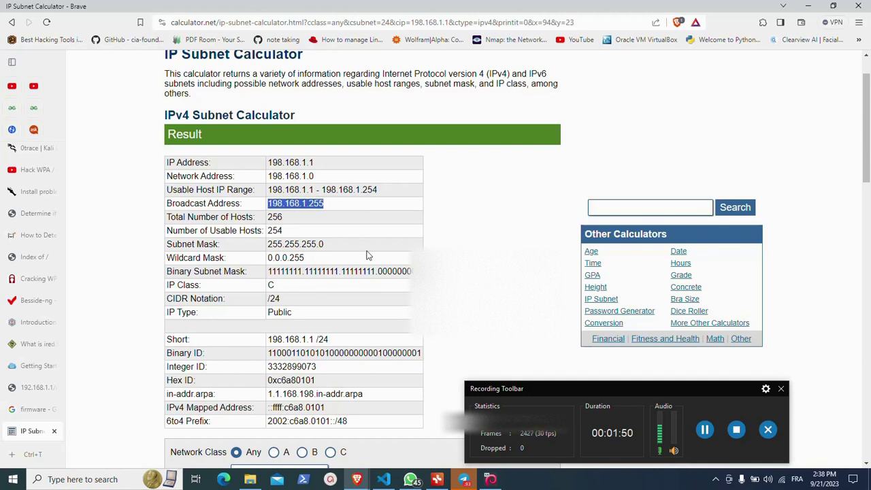
pyautogui.moveTo(286, 220)
pyautogui.mouseDown()
pyautogui.moveTo(264, 217)
pyautogui.moveTo(268, 233)
pyautogui.mouseUp()
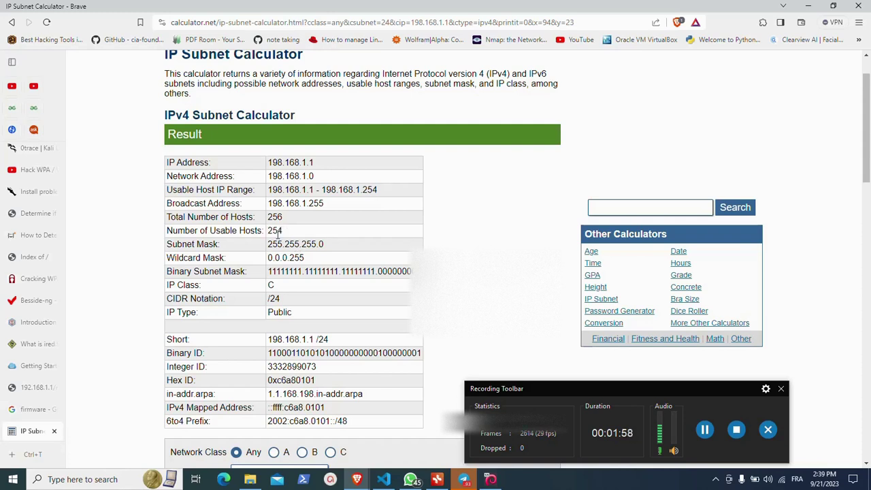
pyautogui.moveTo(286, 232); pyautogui.dragTo(264, 231)
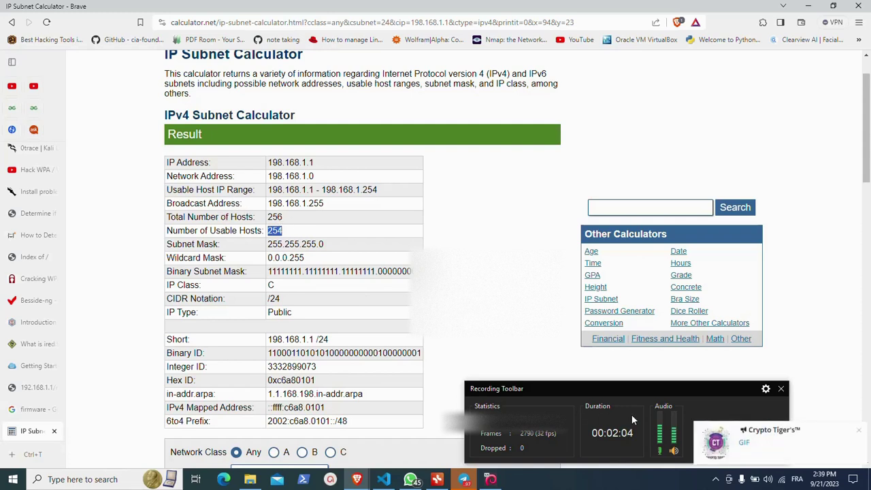
# - Return to the router's Device Info tab showing LAN 192.168.1.1/255.255.255.0
pyautogui.moveTo(696, 438); pyautogui.dragTo(633, 364)
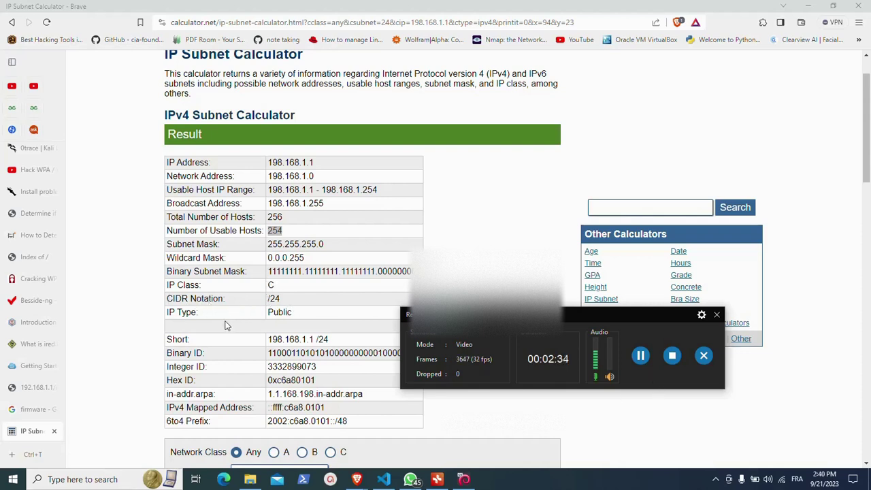
pyautogui.scroll(-2, 300, 364)
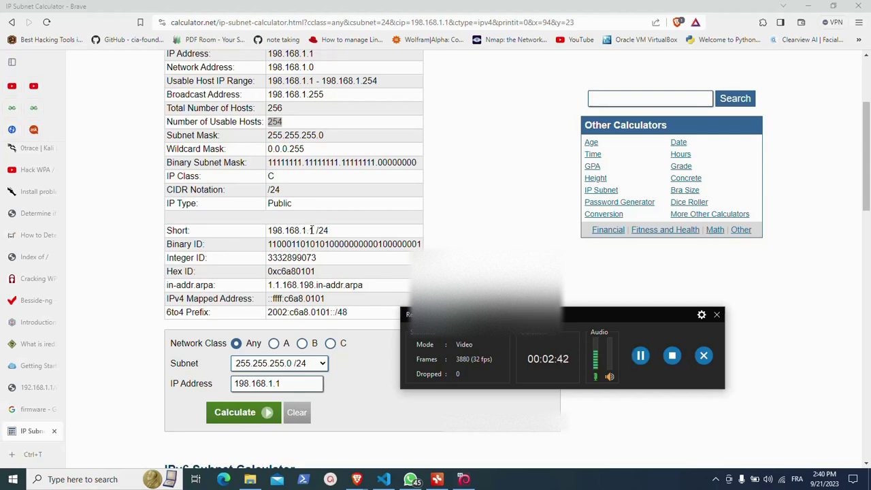
pyautogui.hotkey('ctrl', 'shift', 'Tab')
pyautogui.hotkey('ctrl', 'shift', 'Tab')
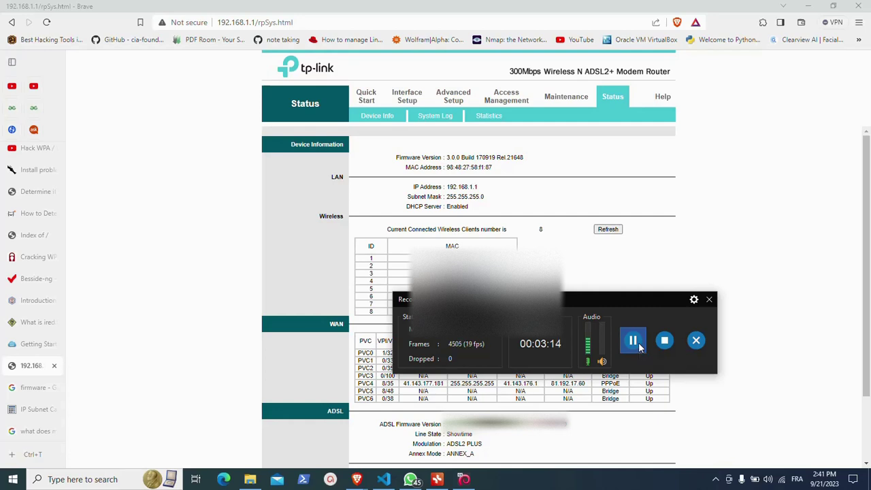
pyautogui.click(629, 342)
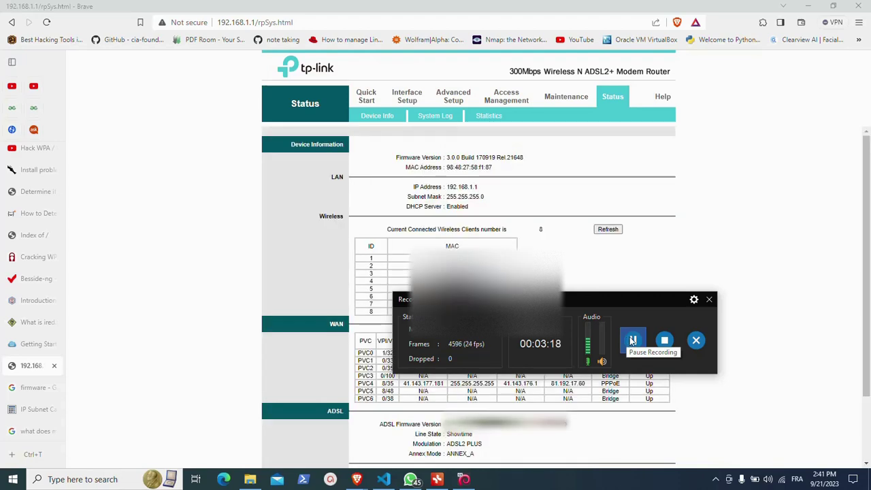
pyautogui.moveTo(587, 299); pyautogui.dragTo(622, 295)
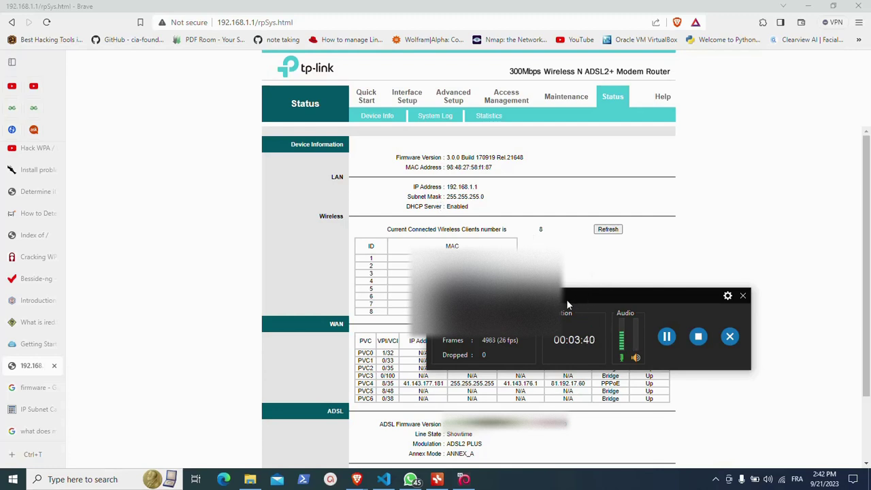
pyautogui.moveTo(566, 299); pyautogui.dragTo(614, 307)
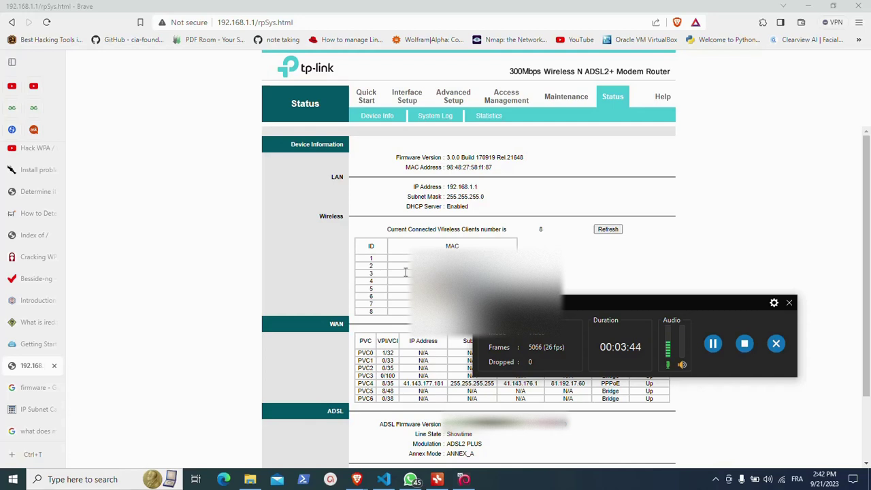
pyautogui.moveTo(545, 306); pyautogui.dragTo(563, 329)
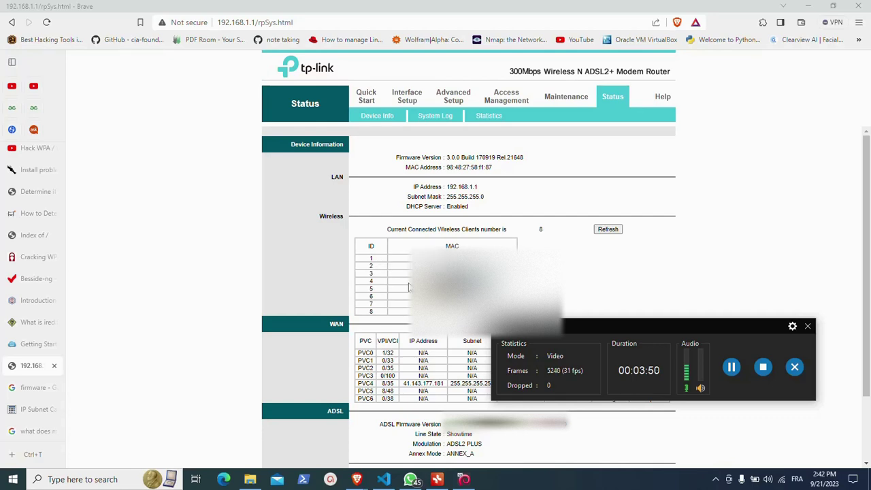
pyautogui.moveTo(605, 328); pyautogui.dragTo(642, 206)
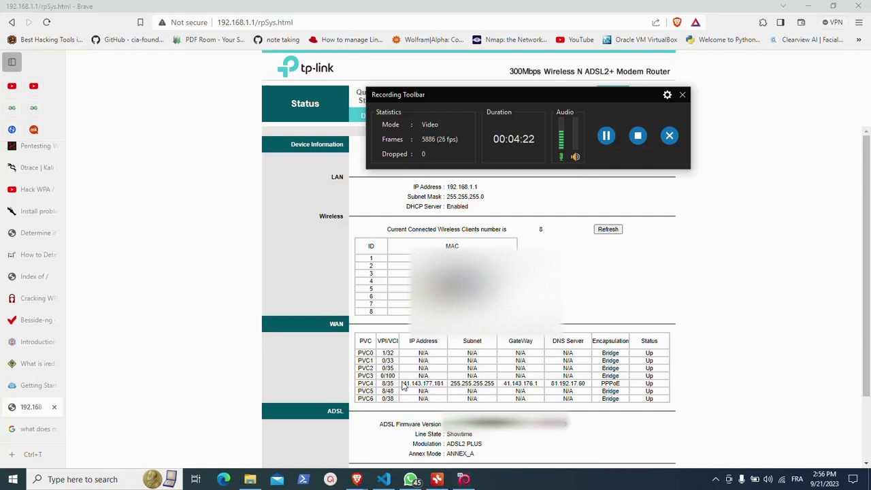
pyautogui.moveTo(402, 386); pyautogui.dragTo(650, 384)
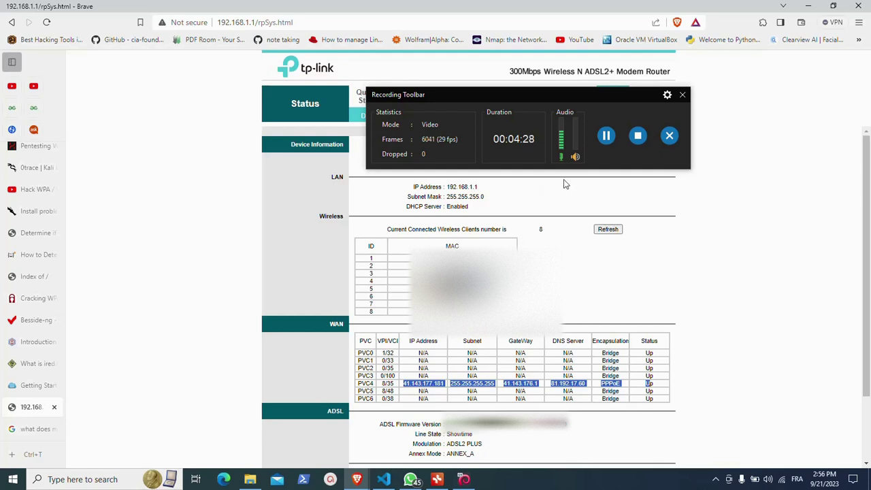
pyautogui.press('F5')
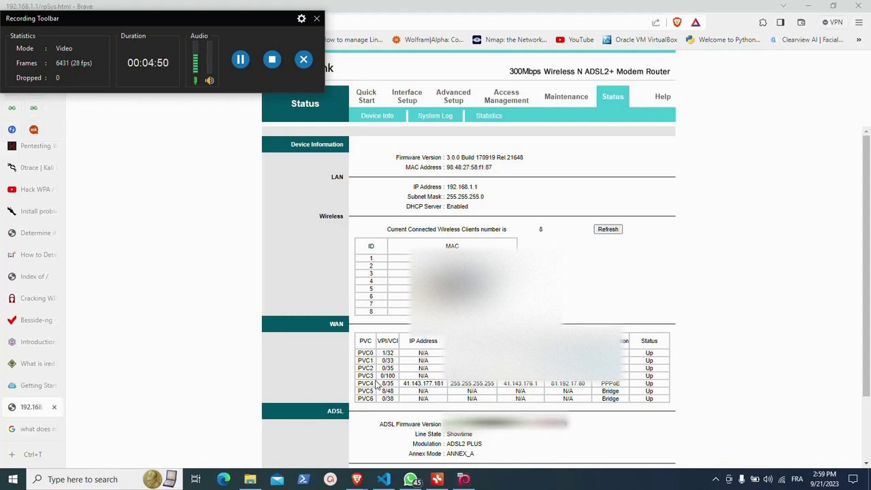
pyautogui.doubleClick(366, 383)
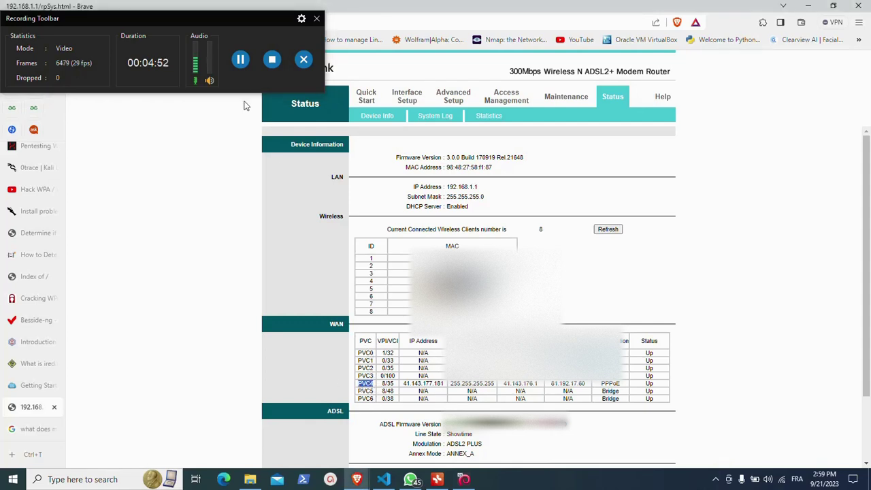
pyautogui.click(240, 64)
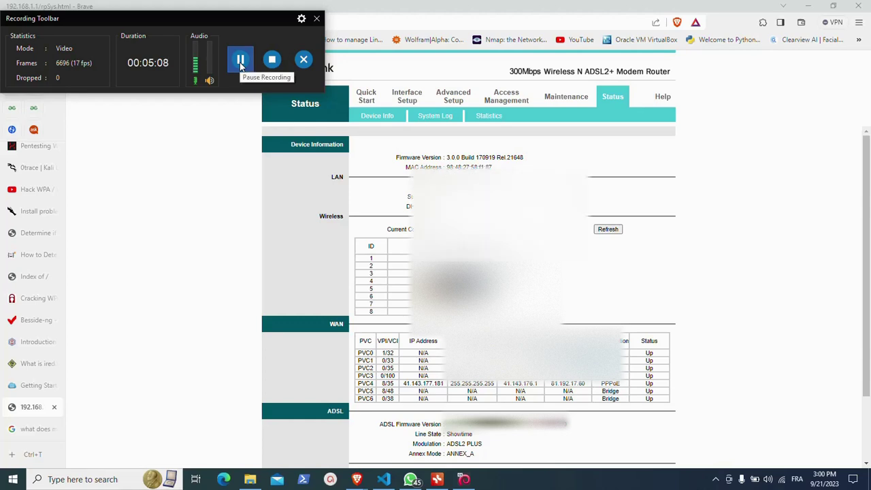
# - Reload Device Info with ADSL stats in view and highlight the WAN PVC and VPI/VCI column headings
pyautogui.scroll(-1, 240, 65)
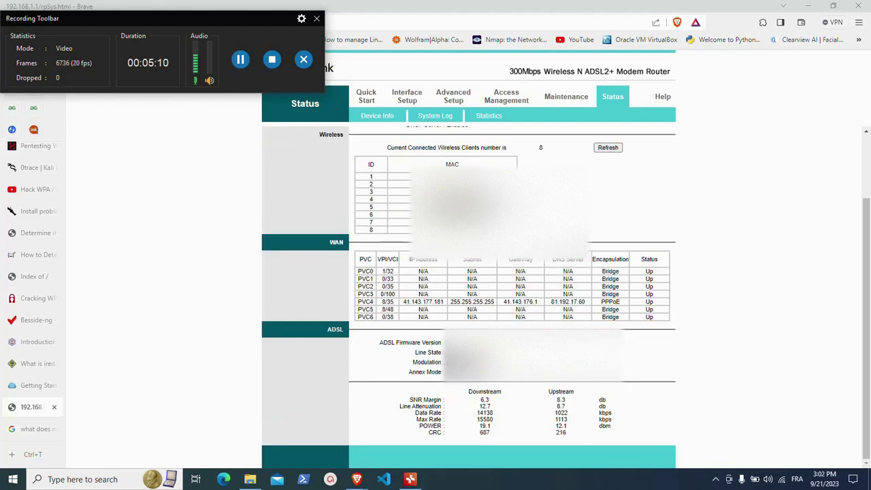
pyautogui.doubleClick(368, 259)
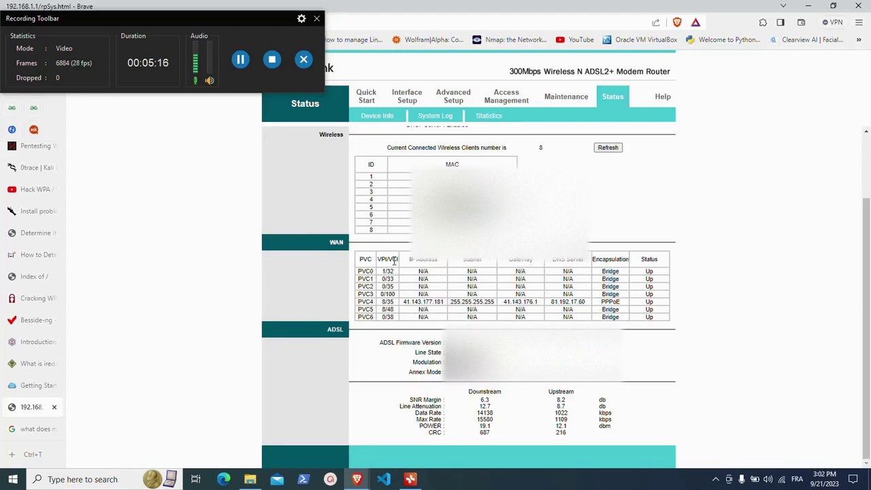
pyautogui.moveTo(398, 259); pyautogui.dragTo(376, 260)
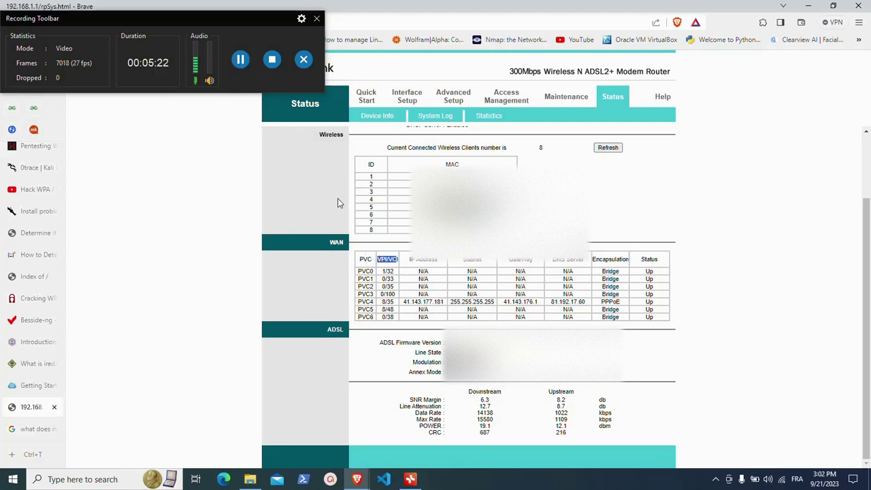
pyautogui.click(239, 64)
pyautogui.scroll(1, 381, 310)
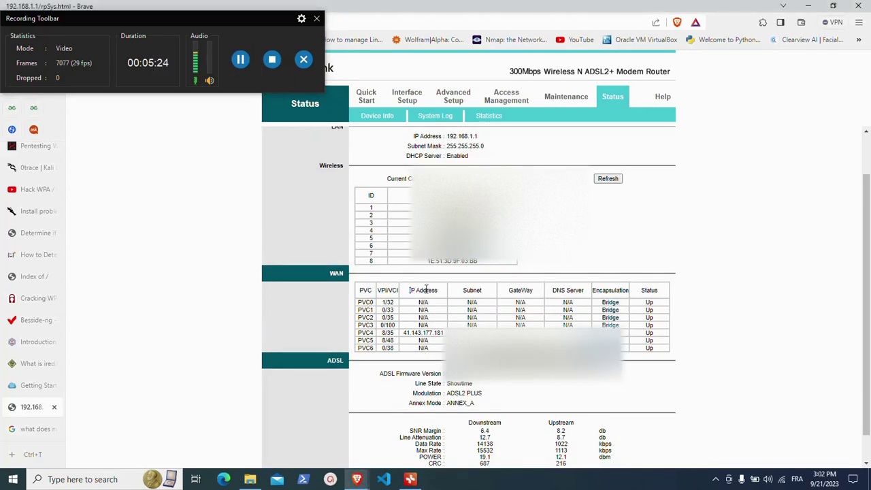
pyautogui.moveTo(410, 290); pyautogui.dragTo(446, 292)
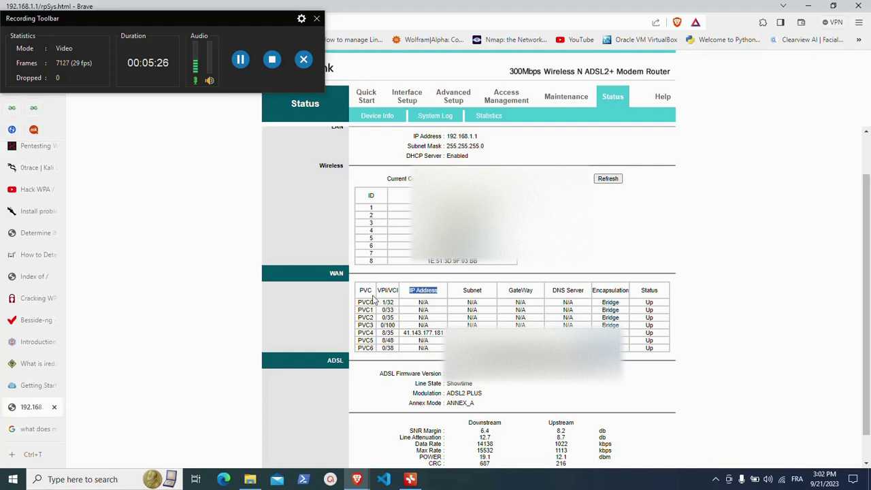
pyautogui.moveTo(391, 333); pyautogui.dragTo(362, 335)
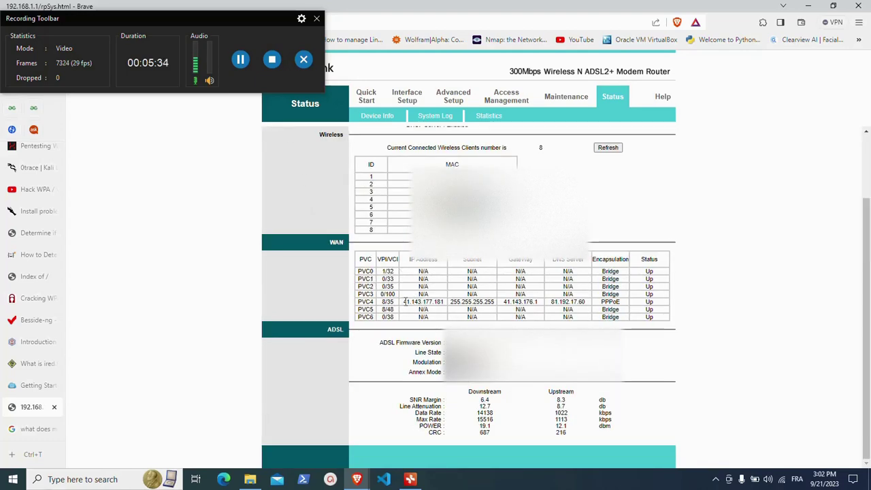
pyautogui.moveTo(403, 302); pyautogui.dragTo(439, 305)
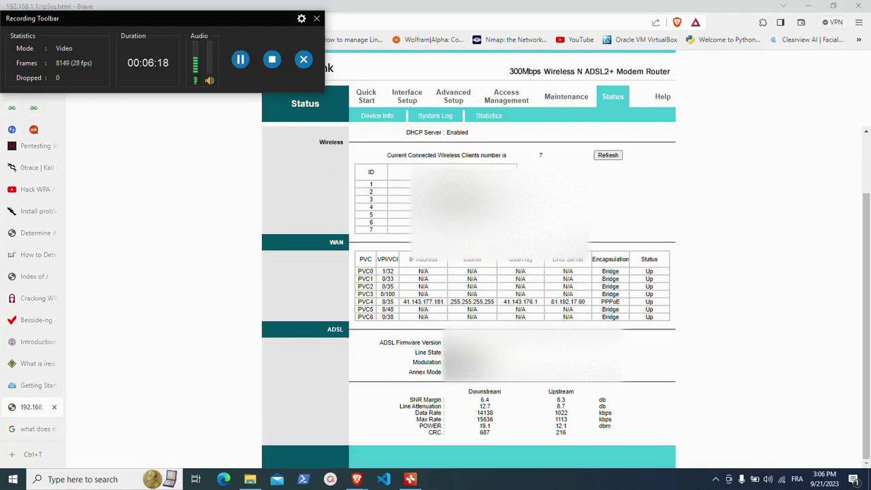
pyautogui.moveTo(538, 302); pyautogui.dragTo(506, 305)
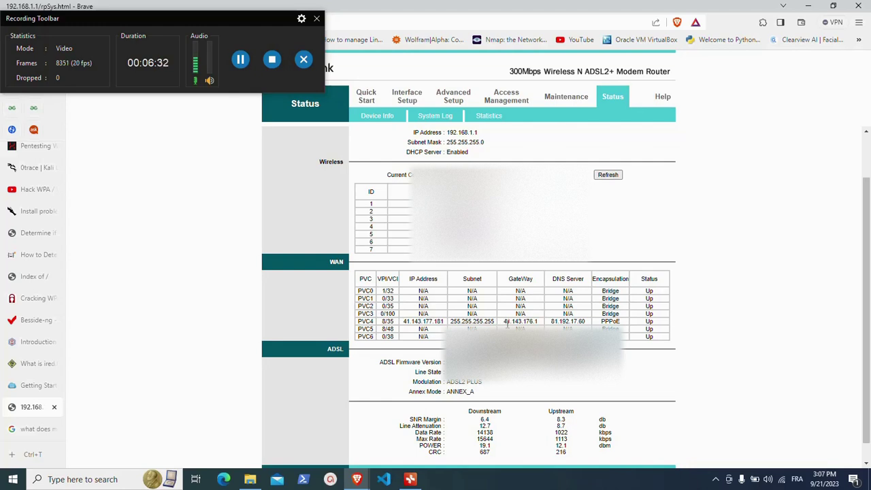
pyautogui.moveTo(505, 323); pyautogui.dragTo(529, 326)
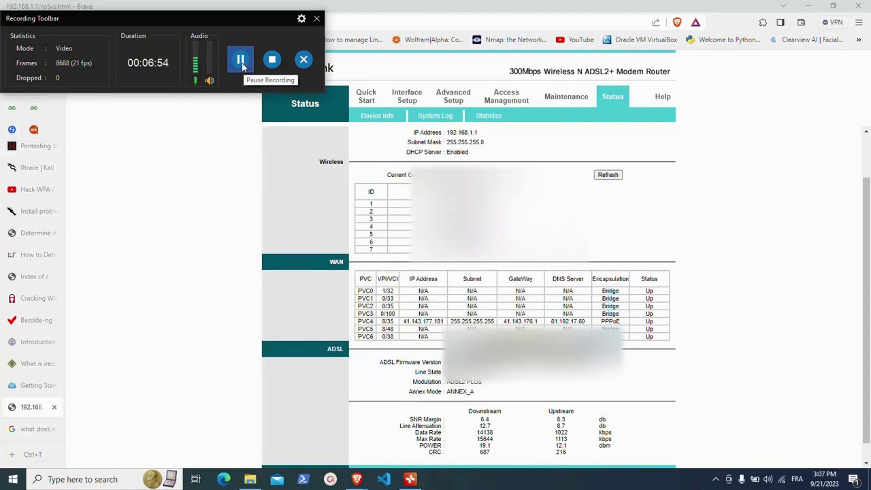
pyautogui.scroll(-1, 668, 288)
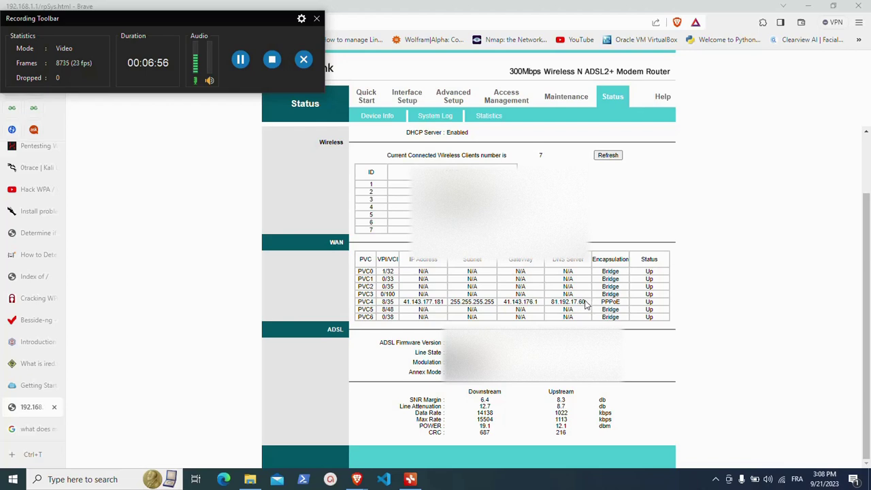
pyautogui.moveTo(587, 302); pyautogui.dragTo(551, 301)
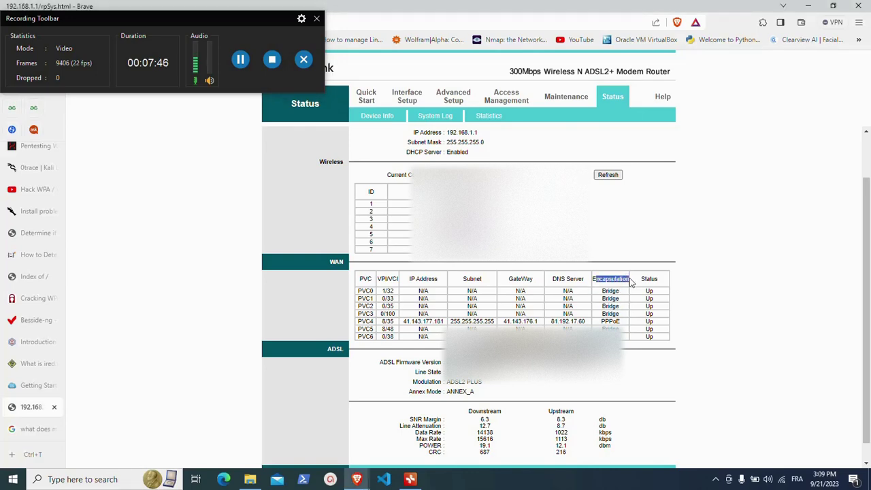
pyautogui.moveTo(594, 280); pyautogui.dragTo(631, 281)
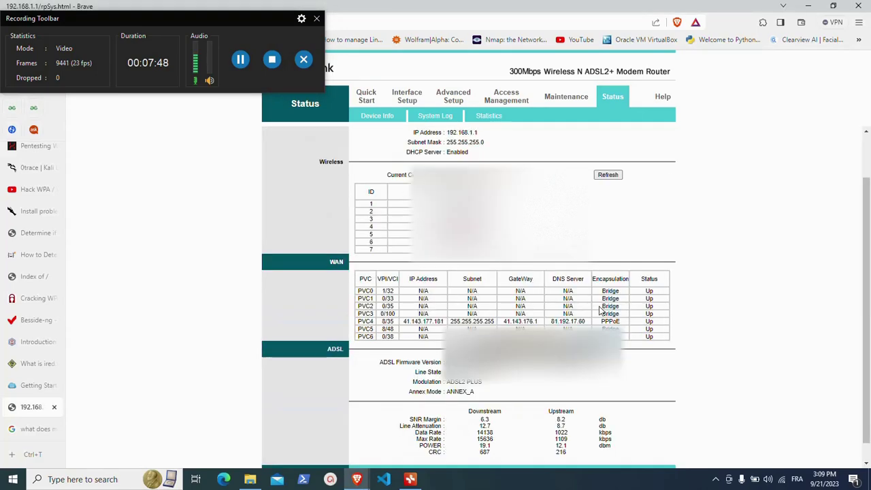
pyautogui.moveTo(602, 321); pyautogui.dragTo(621, 324)
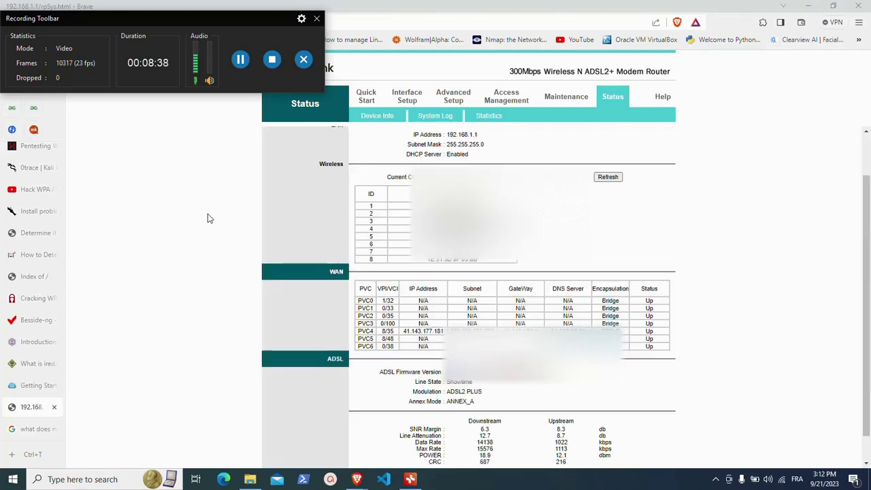
pyautogui.scroll(-1, 193, 245)
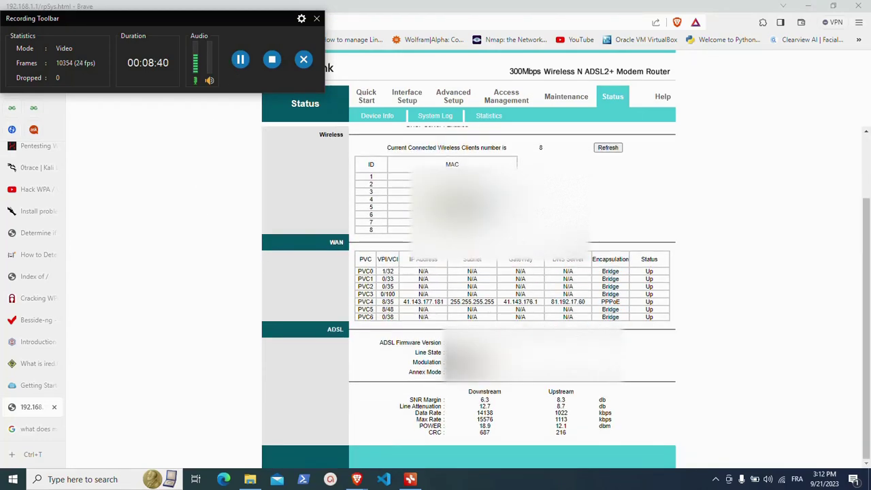
pyautogui.doubleClick(417, 362)
pyautogui.moveTo(468, 390)
pyautogui.mouseDown()
pyautogui.moveTo(500, 411)
pyautogui.moveTo(499, 393)
pyautogui.mouseUp()
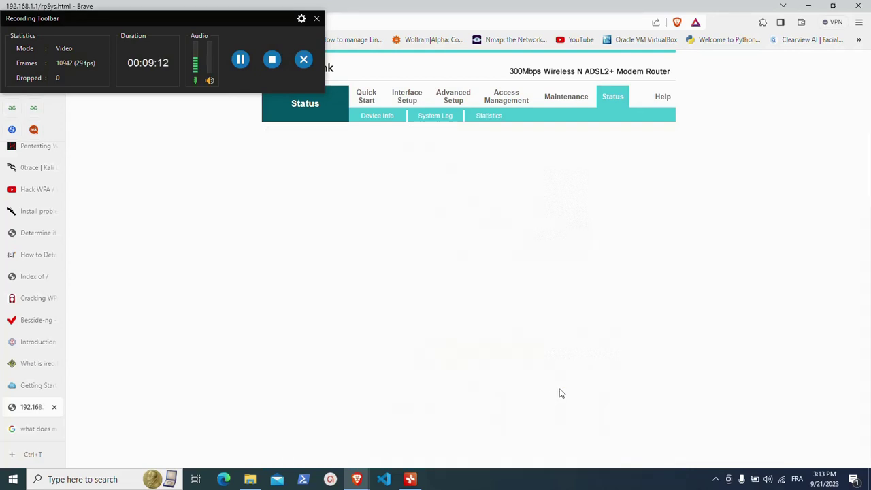
pyautogui.doubleClick(554, 391)
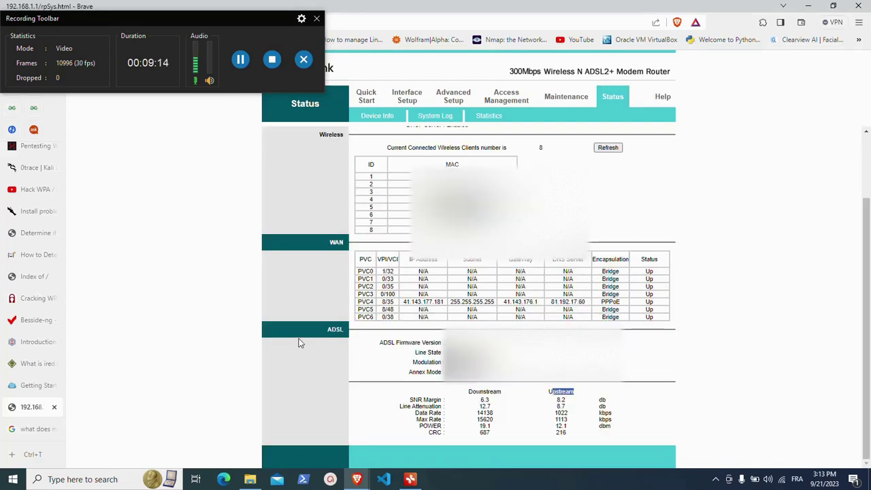
pyautogui.click(463, 405)
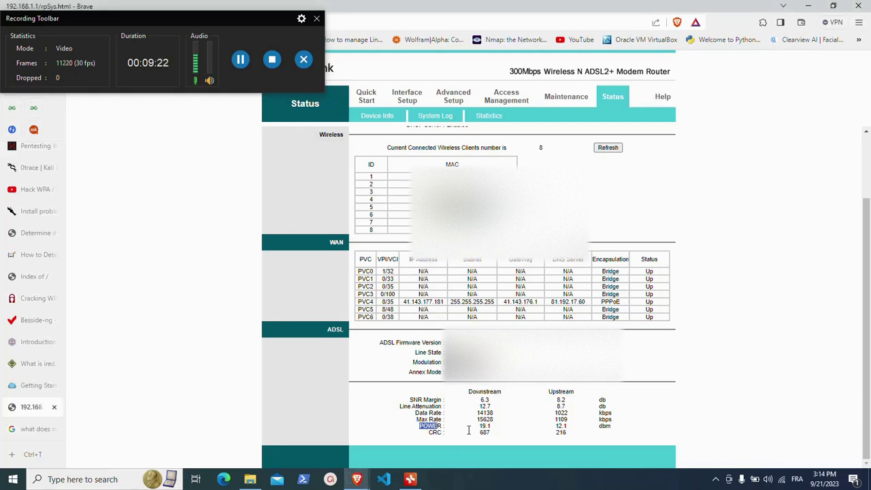
pyautogui.moveTo(420, 427); pyautogui.dragTo(579, 429)
pyautogui.moveTo(417, 419); pyautogui.dragTo(538, 425)
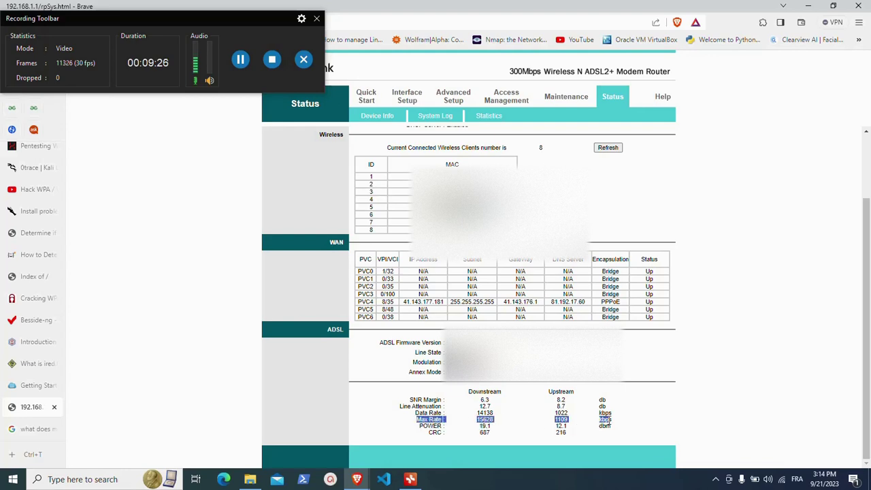
pyautogui.click(479, 427)
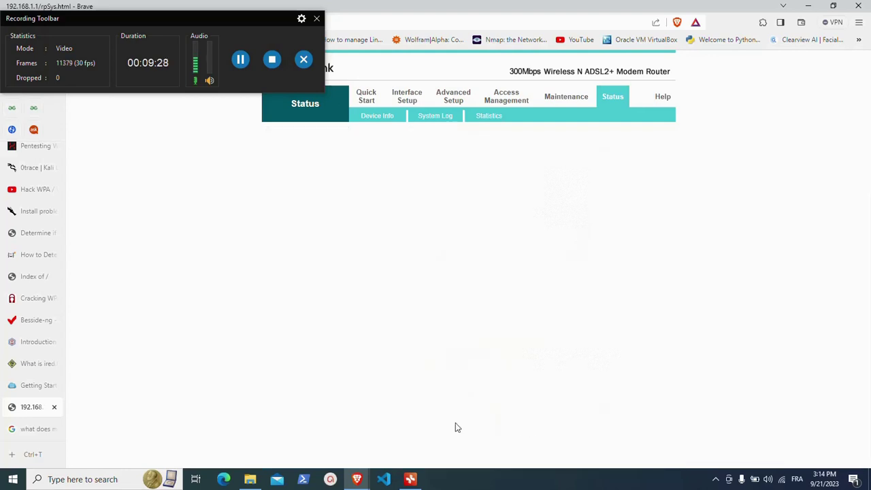